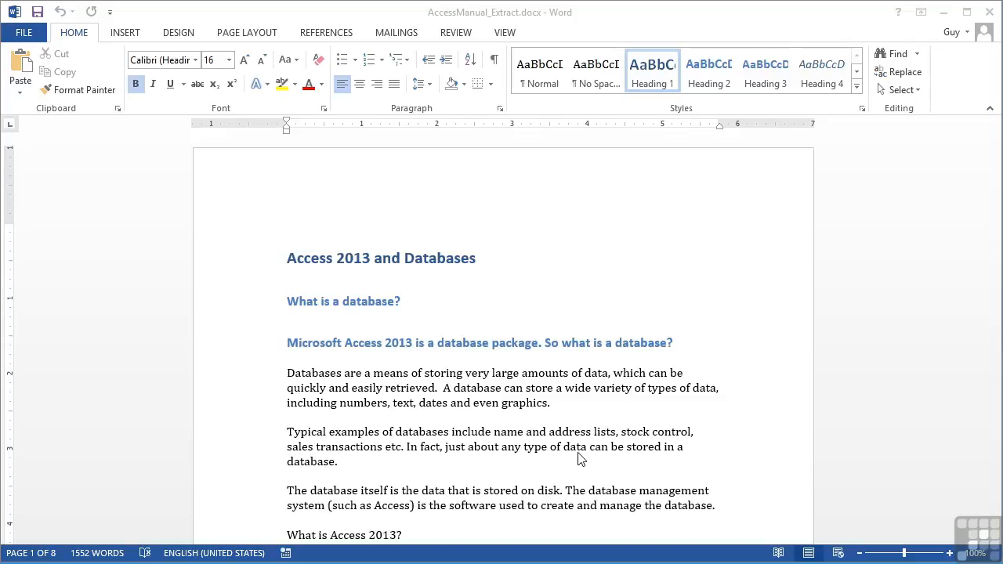
Focus the AccessManual_Extract document window and bring up the PAGE LAYOUT ribbon
click(550, 427)
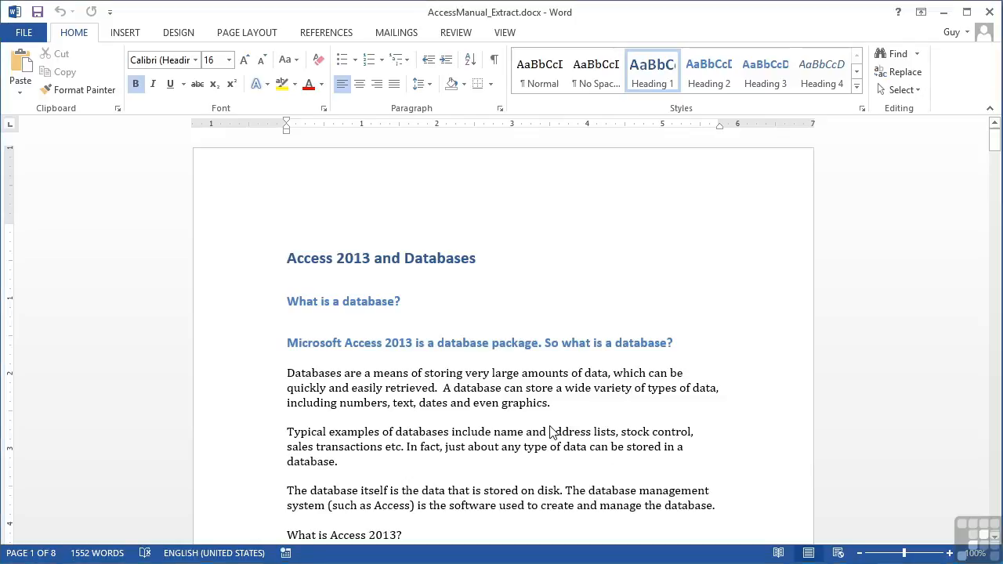
scroll(550, 431, down, 3)
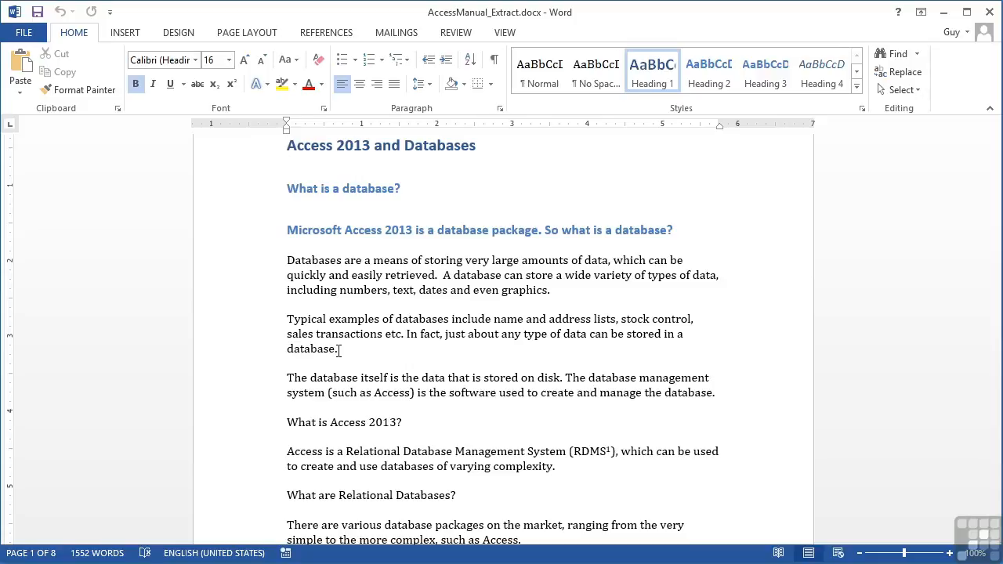
click(265, 34)
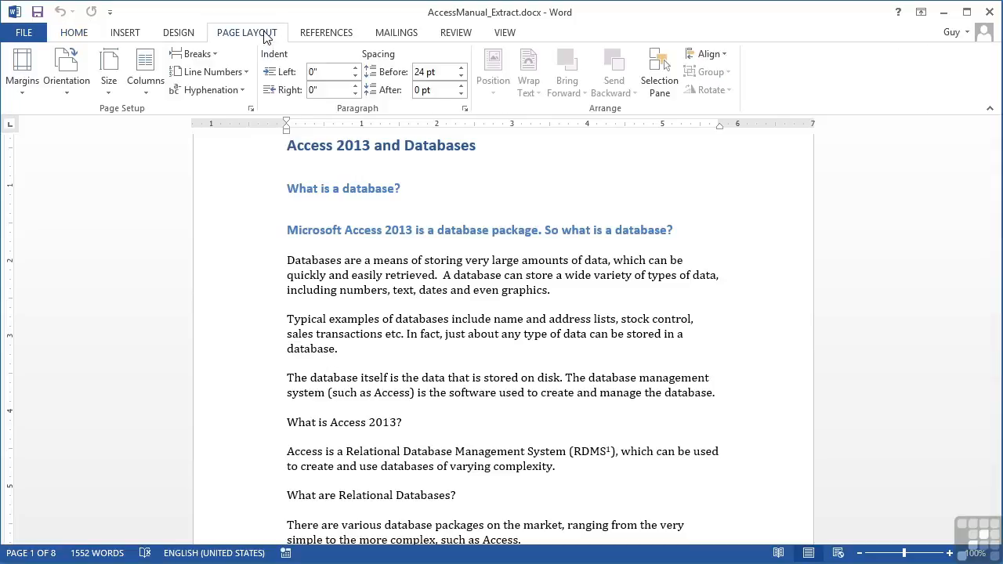
Set Hyphenation to Automatic, then scroll through to check splits like data-base and sim-ple
click(243, 91)
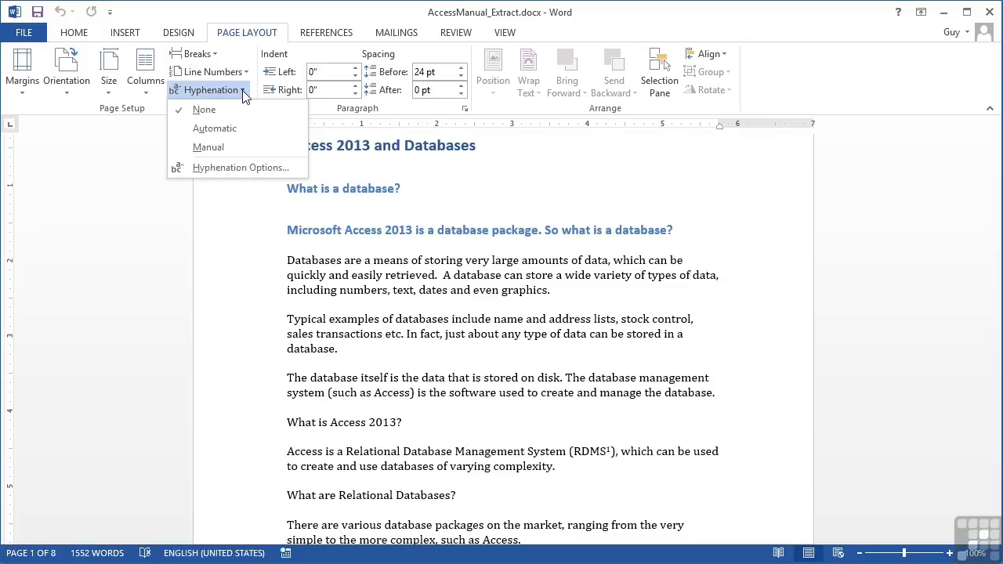
click(220, 127)
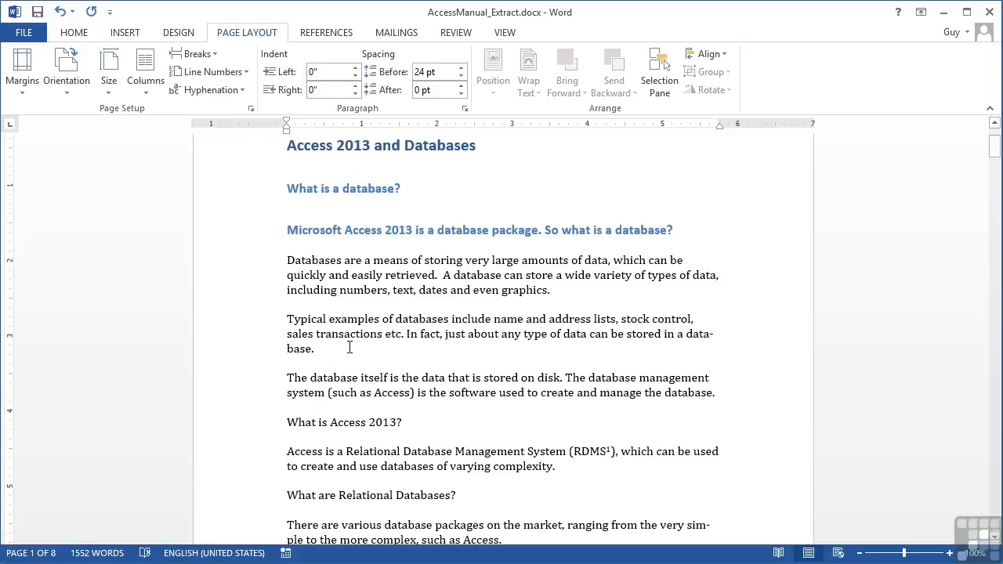
scroll(349, 347, down, 4)
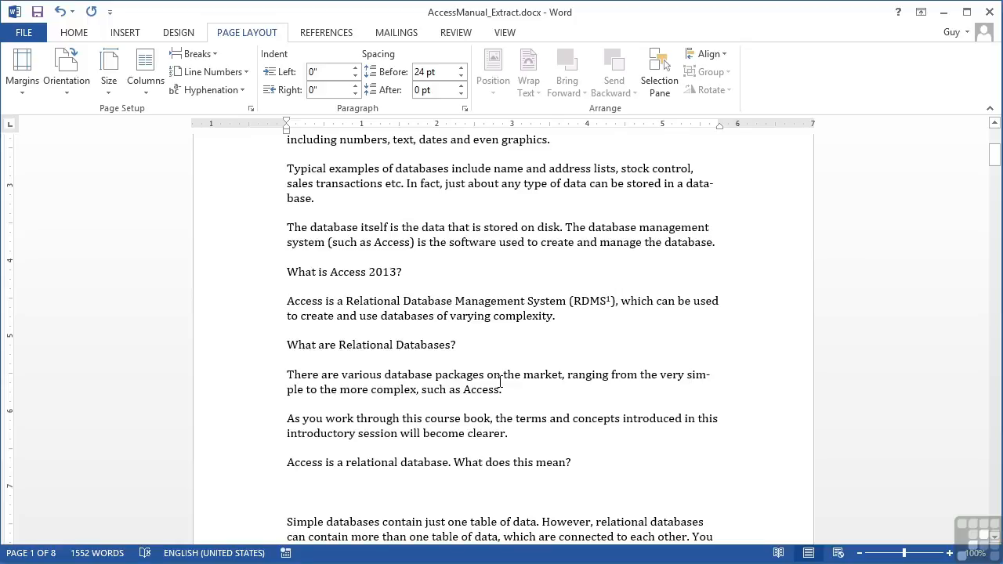
scroll(500, 382, down, 3)
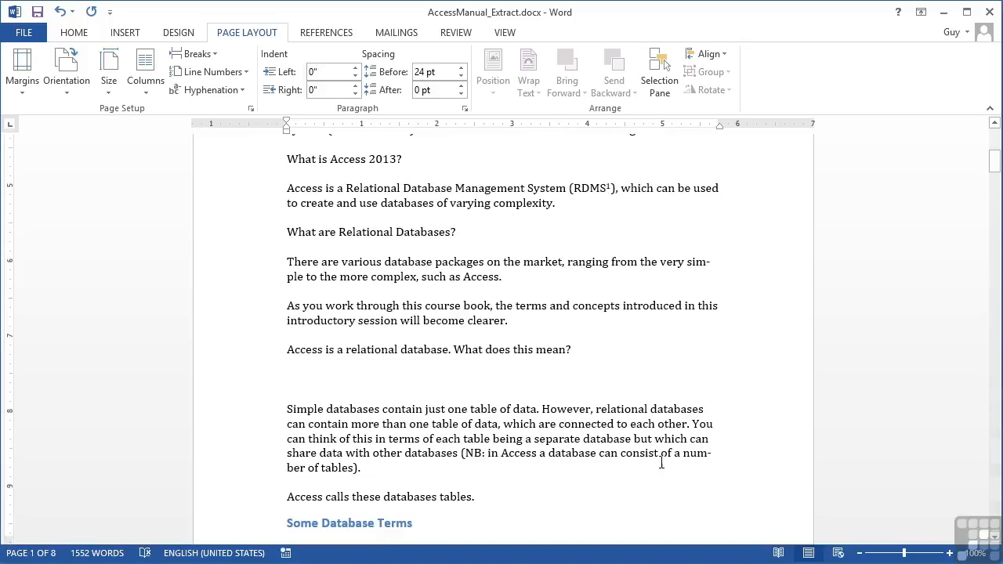
scroll(541, 406, down, 2)
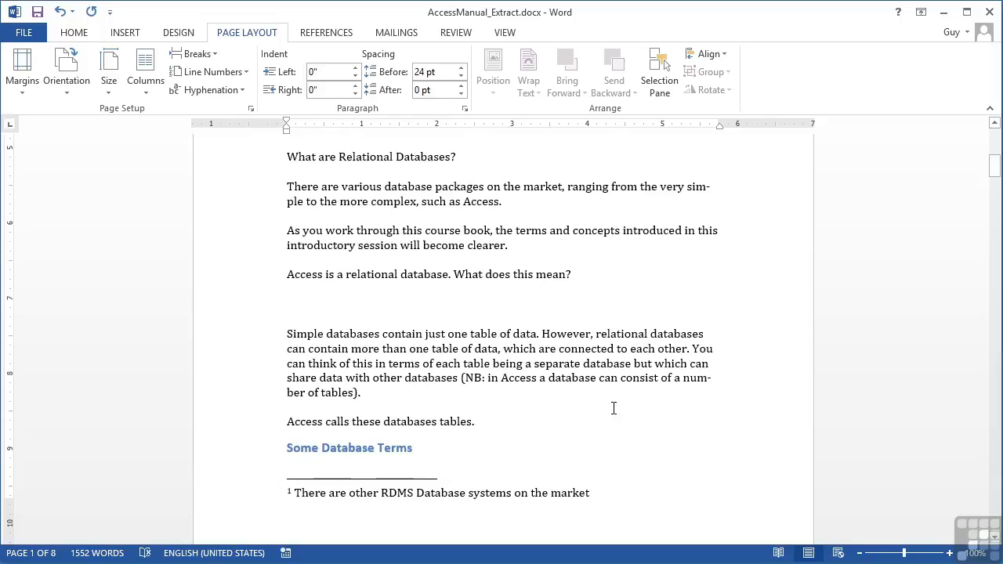
scroll(614, 407, down, 12)
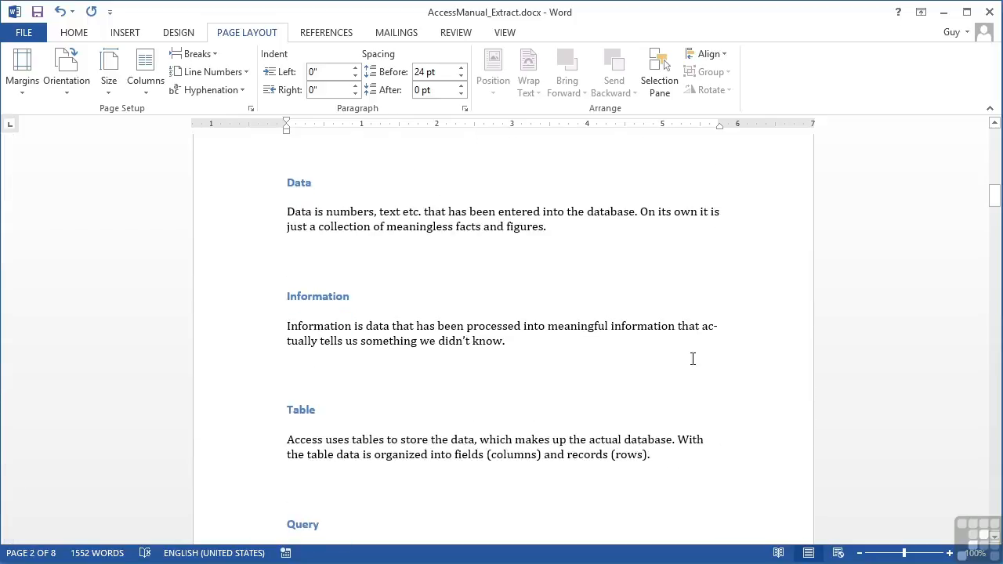
scroll(704, 446, down, 12)
scroll(704, 446, down, 20)
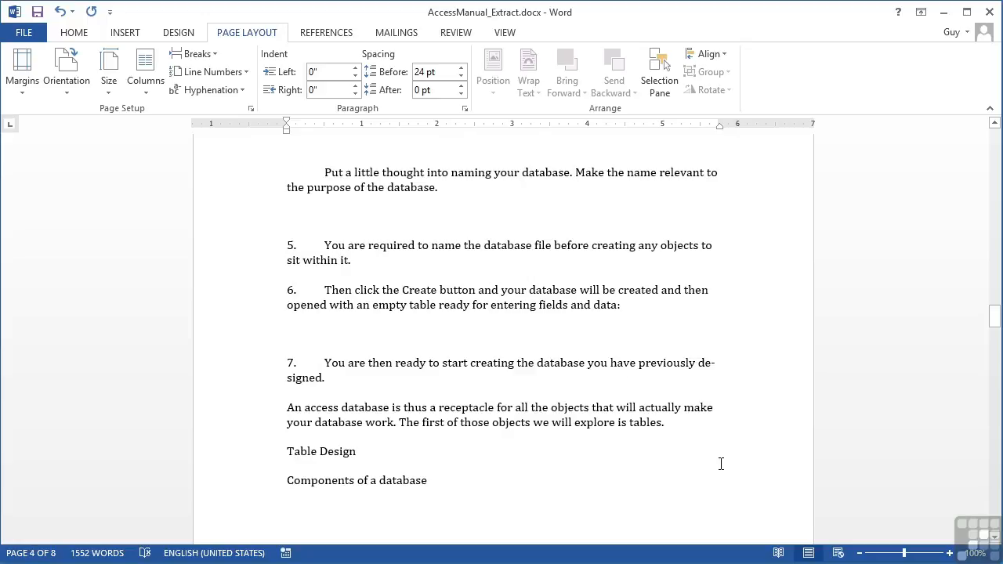
scroll(716, 468, down, 20)
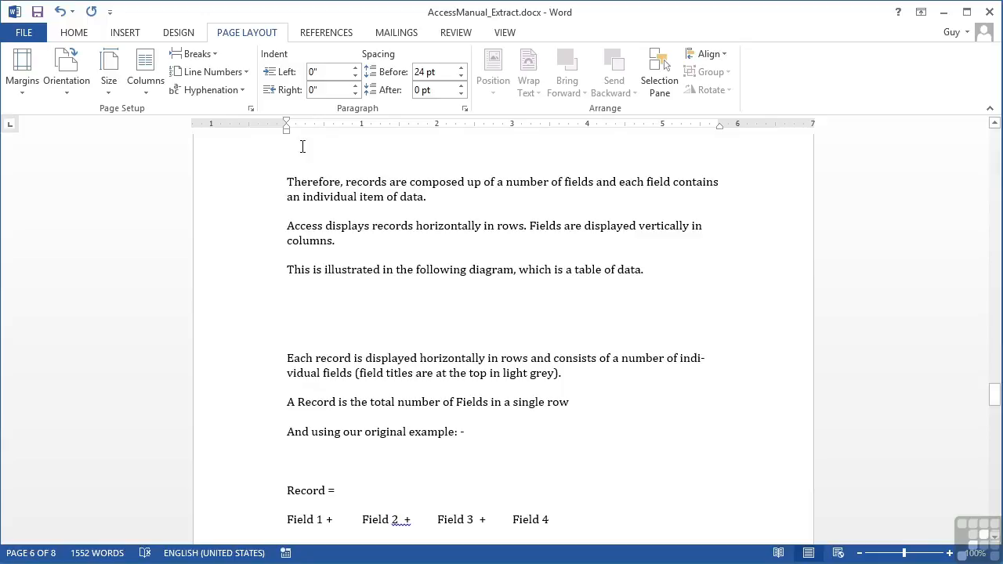
Try consecutive-hyphen limits of 3 and 2, keep No limit, and run a complete Manual hyphenation pass
click(243, 91)
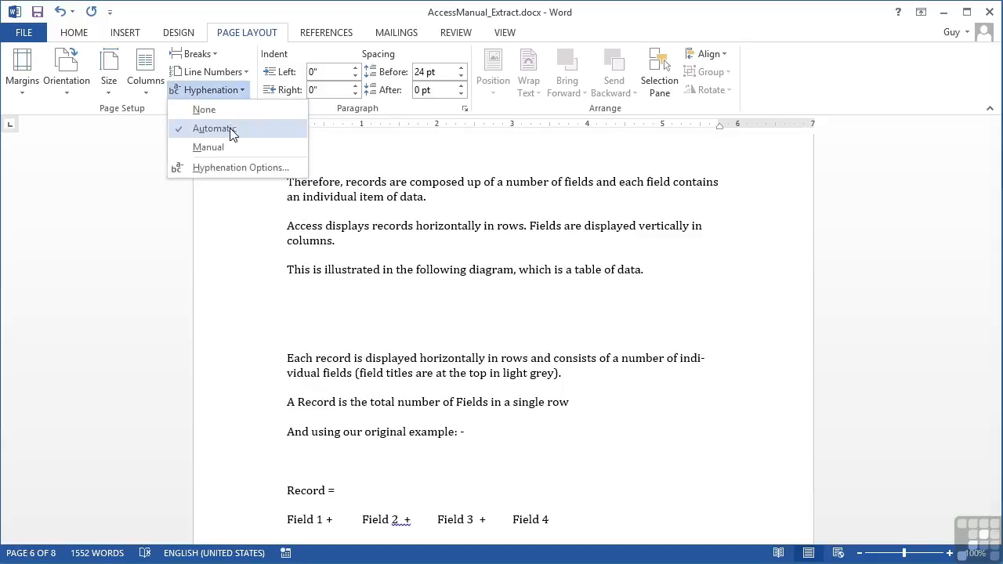
click(226, 166)
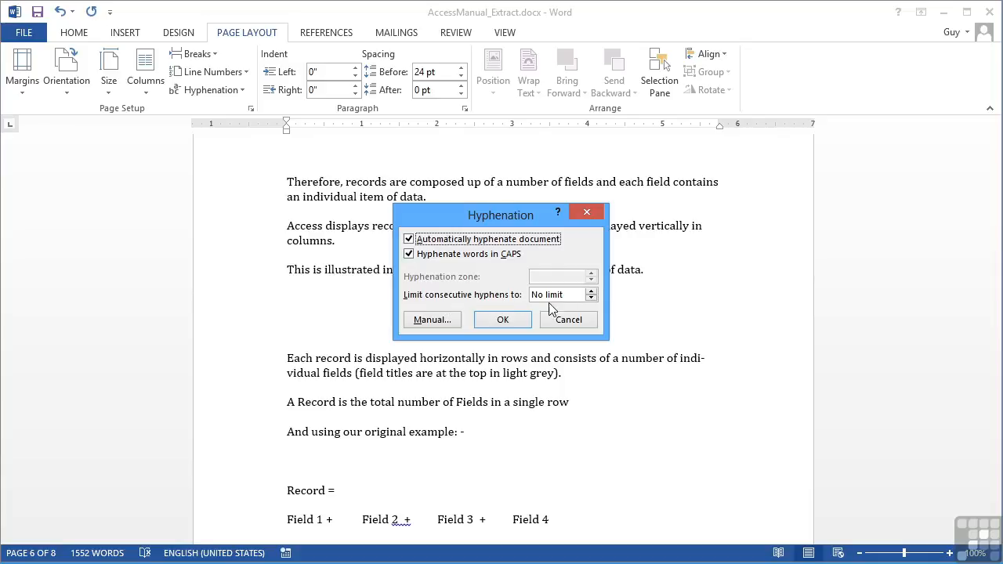
triple_click(592, 292)
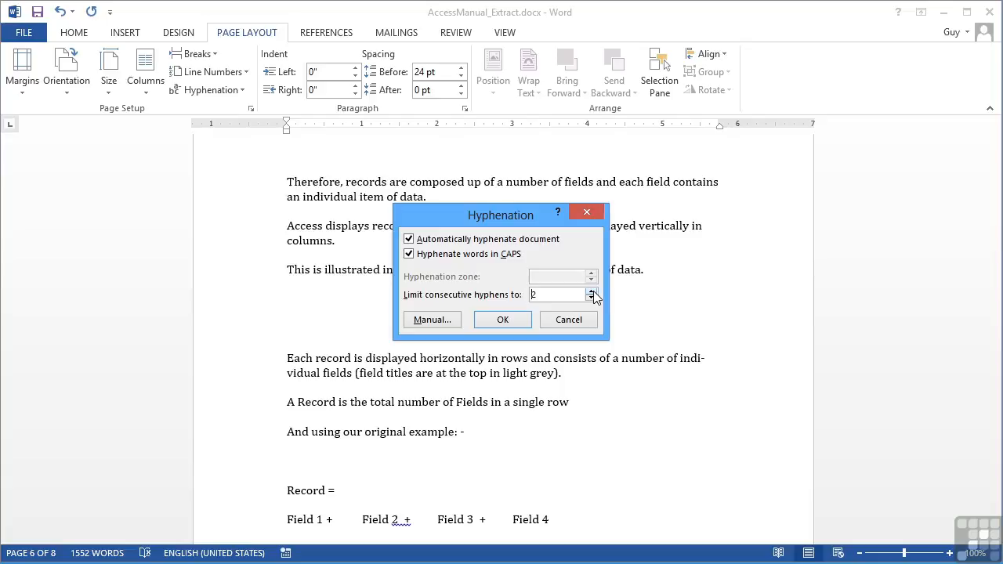
click(593, 298)
click(593, 299)
click(423, 326)
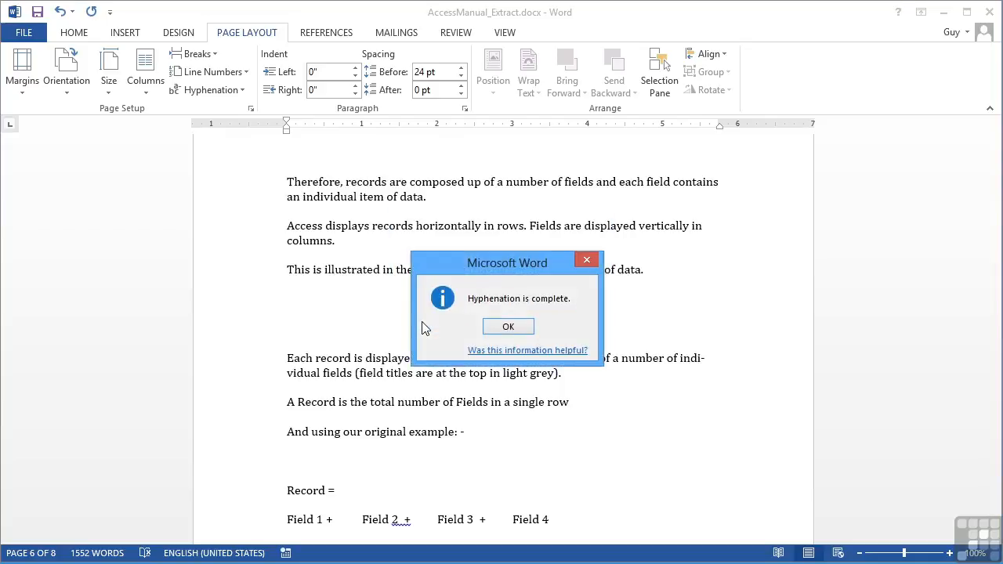
click(508, 327)
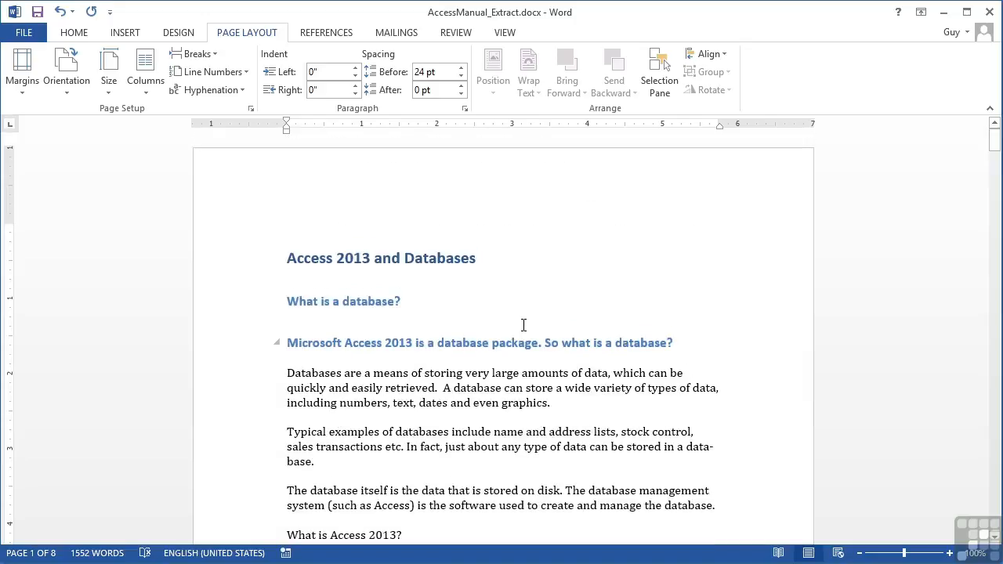
Set Hyphenation to None, then launch Manual hyphenation, which proposes da-ta-base
click(235, 90)
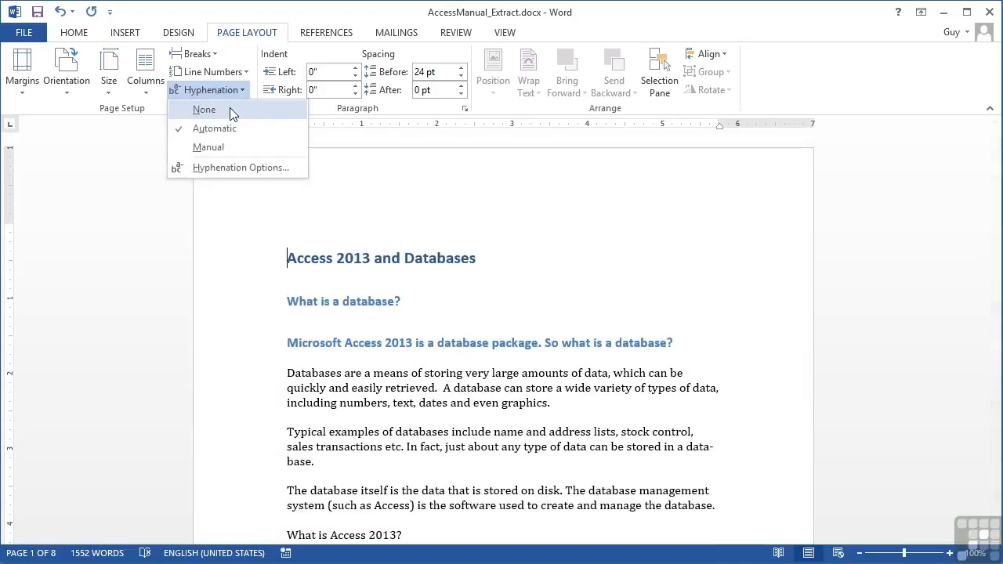
click(216, 111)
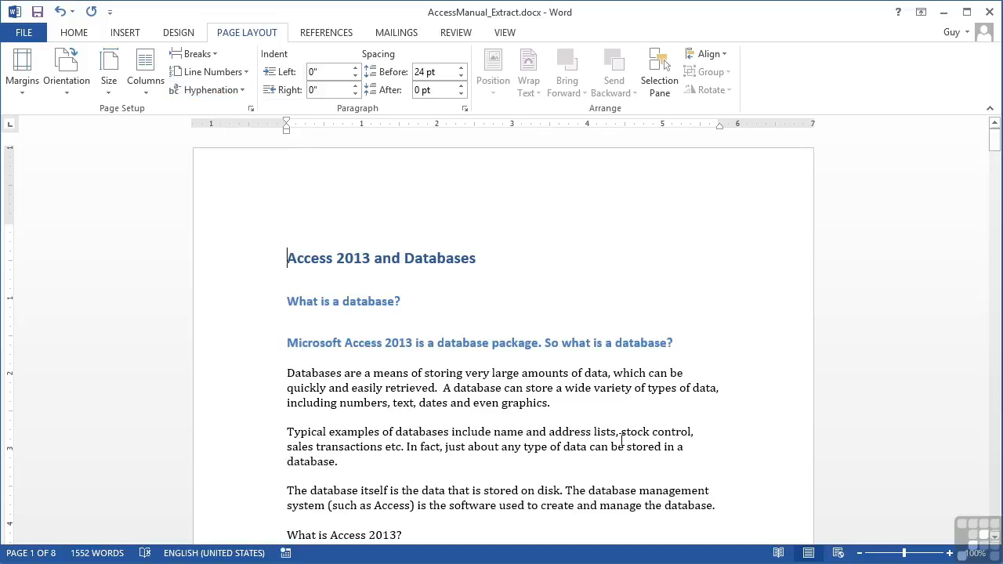
click(243, 93)
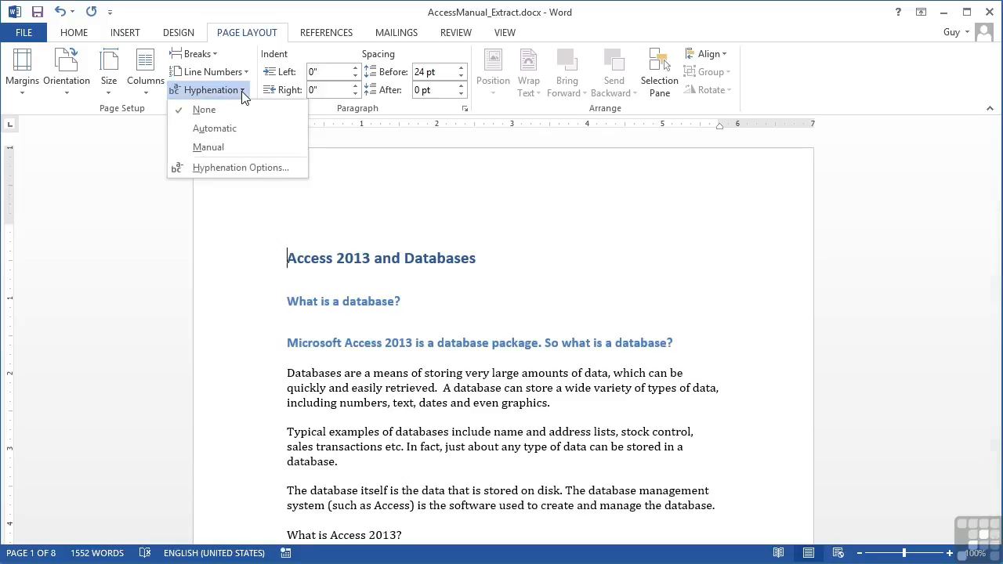
click(237, 145)
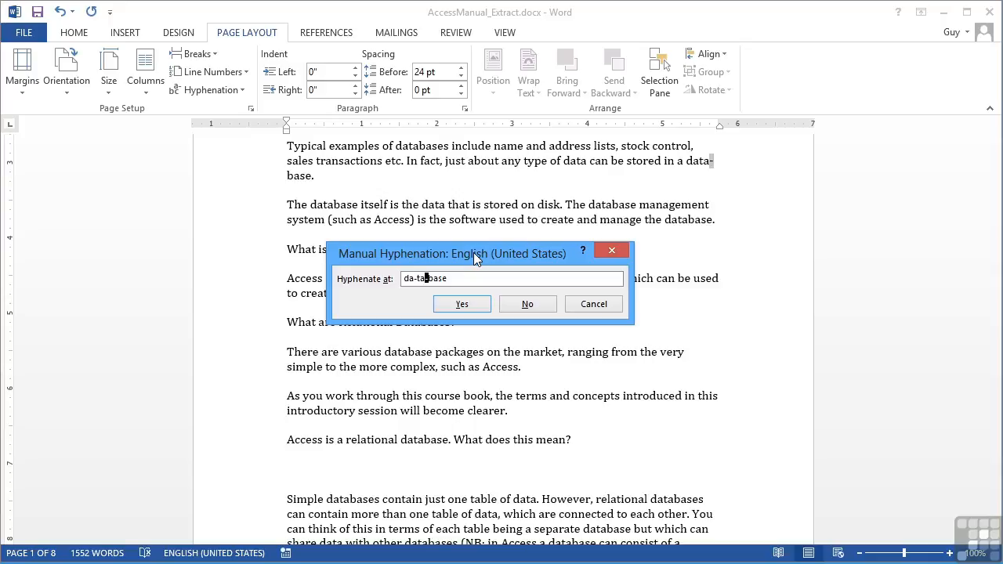
Accept the chosen break in database and decline simple, number, actually, individual, provide and the other proposals
drag(473, 252, 479, 311)
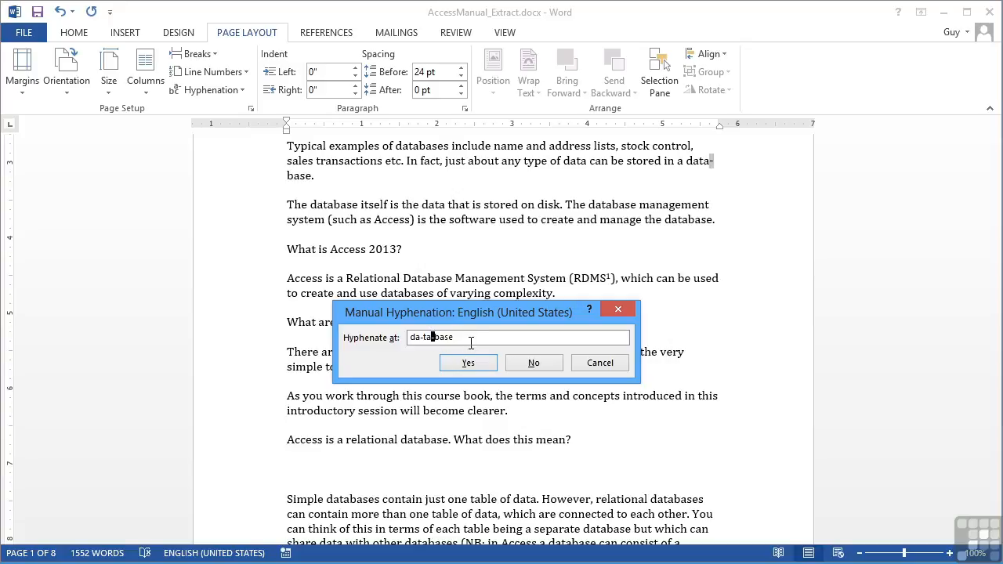
click(421, 339)
click(475, 365)
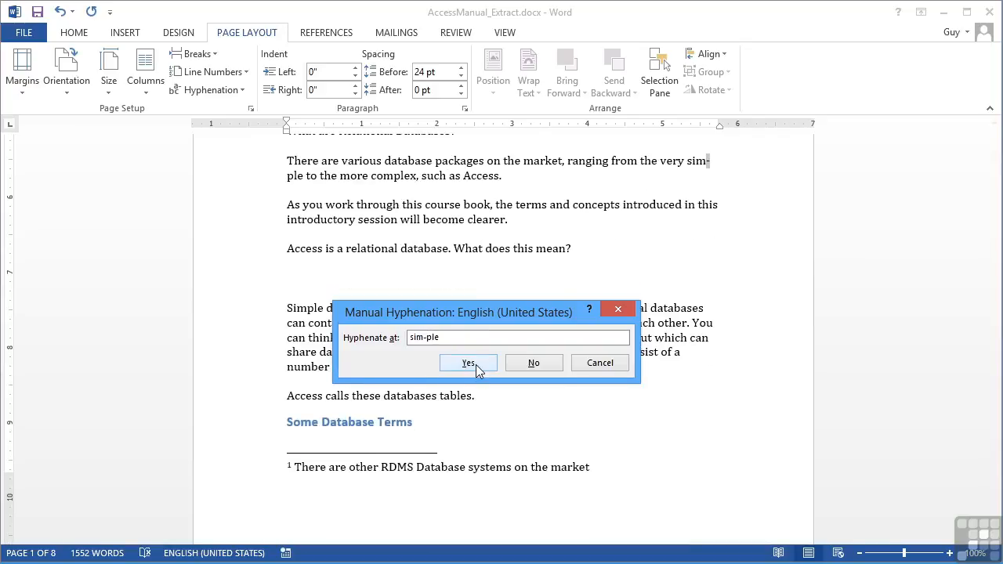
click(519, 365)
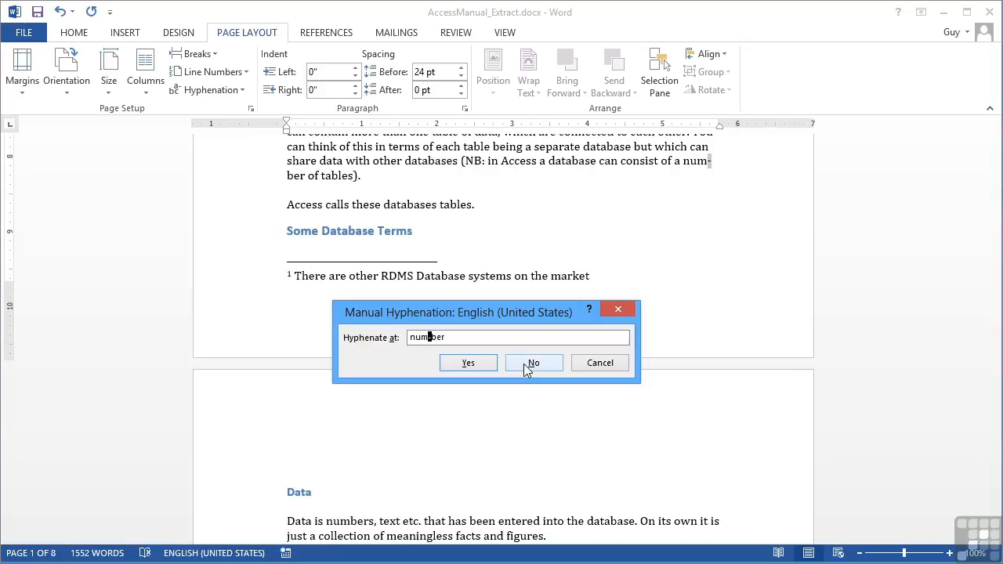
click(523, 363)
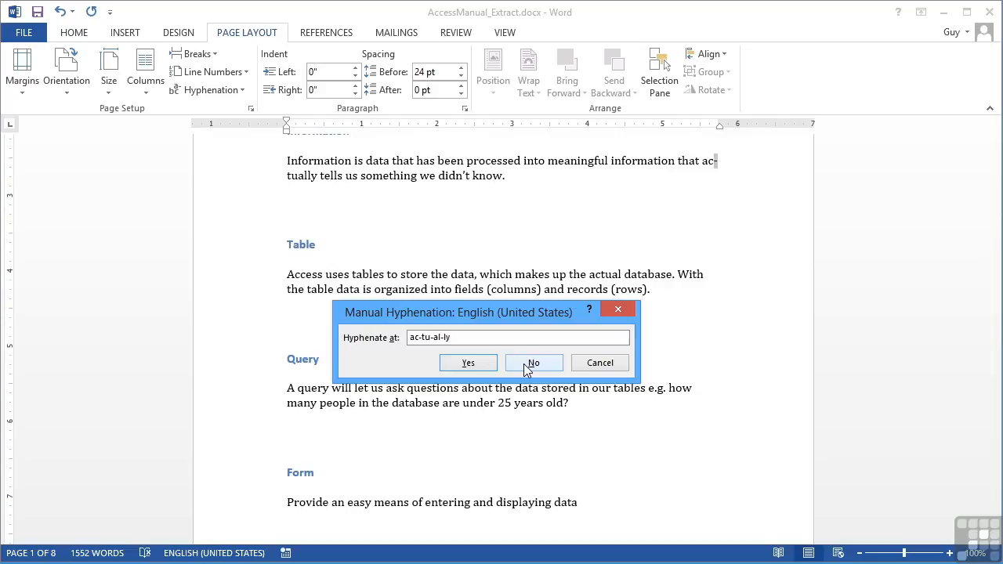
click(437, 339)
click(525, 365)
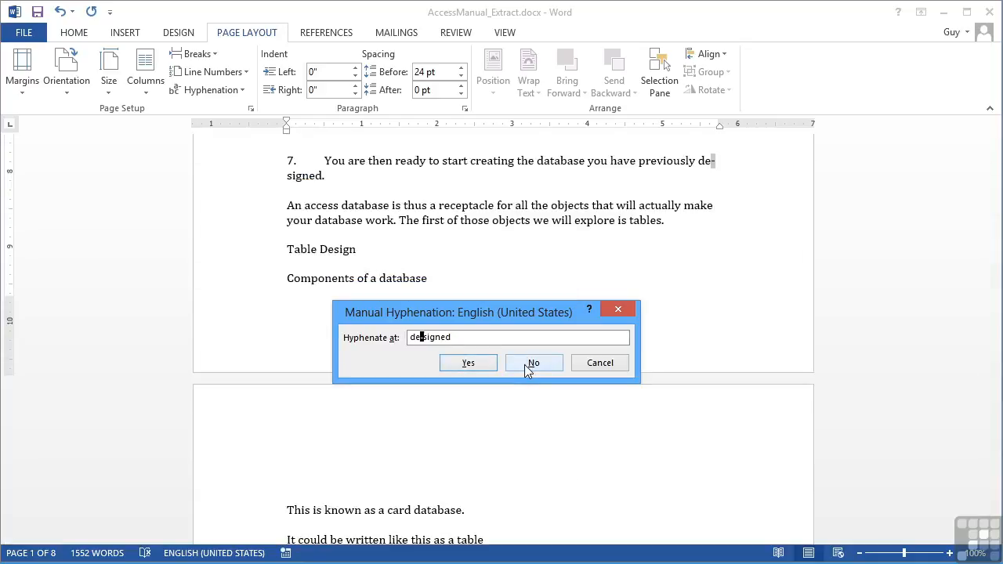
click(478, 367)
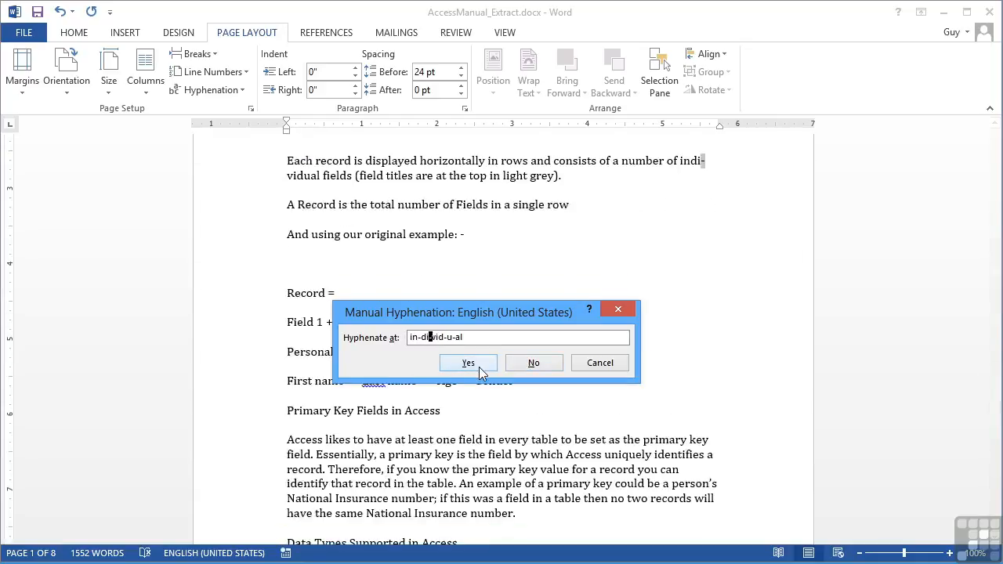
click(532, 367)
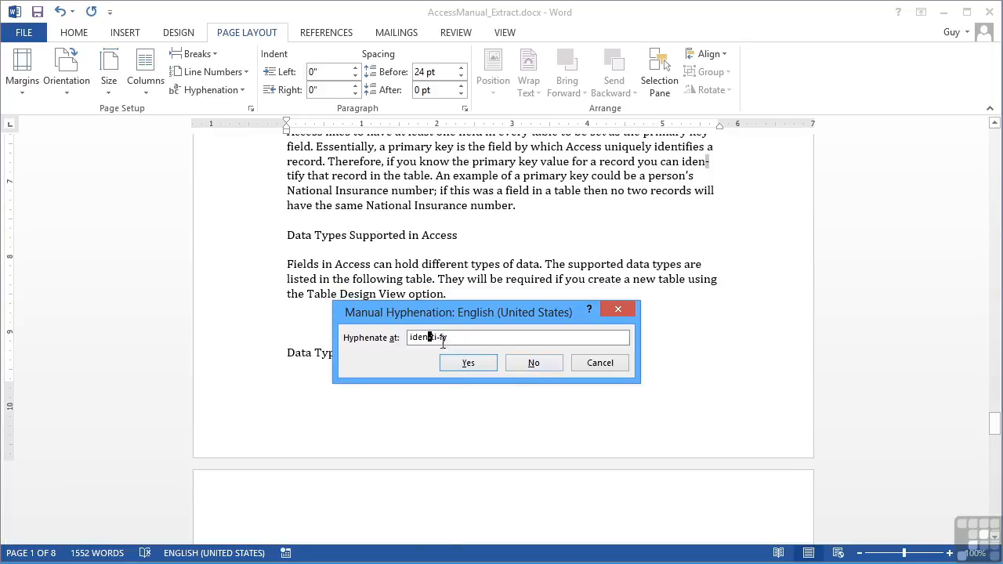
click(523, 369)
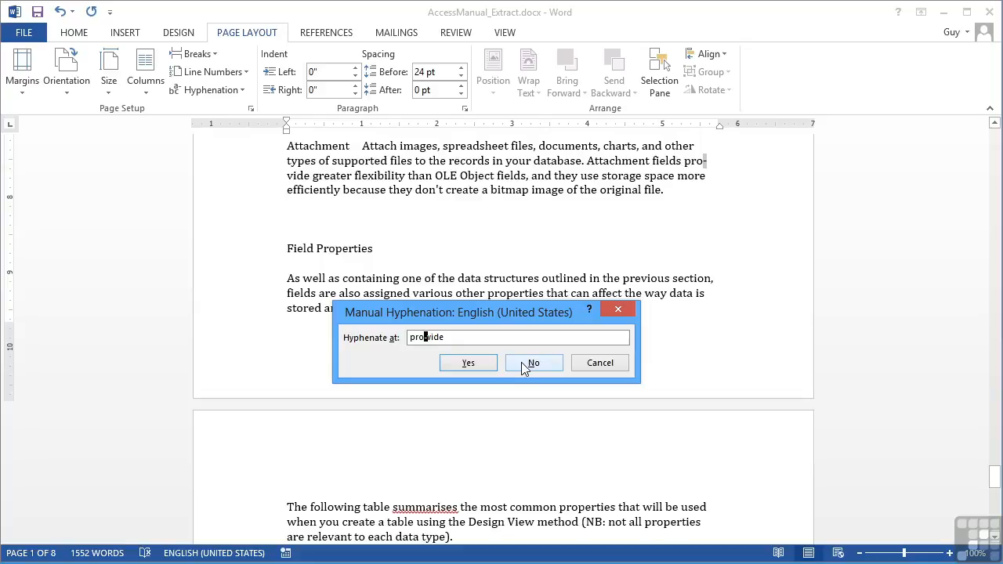
click(520, 362)
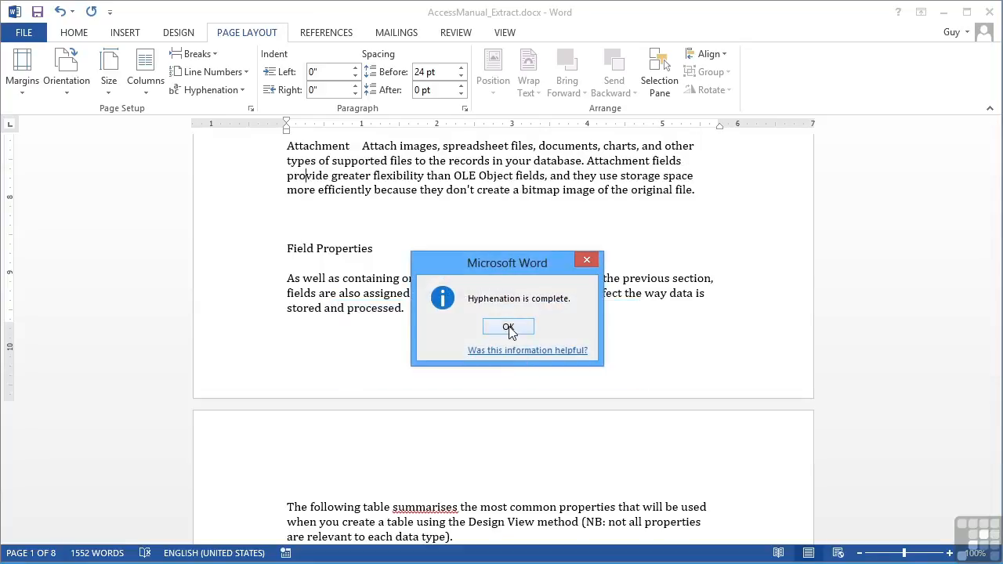
click(509, 328)
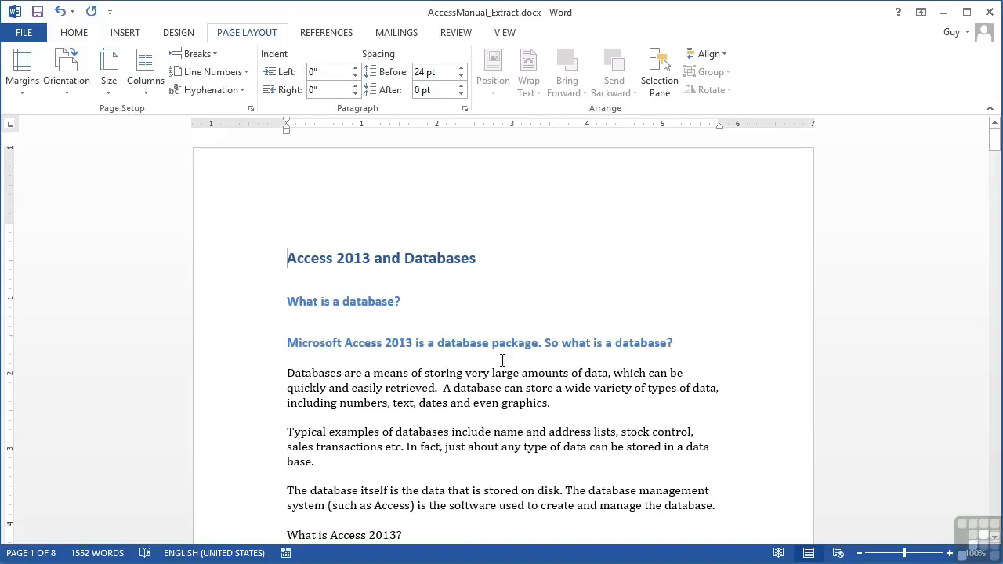
Scroll down to review the manual data-base break, then reopen the Hyphenation dropdown
scroll(502, 360, down, 3)
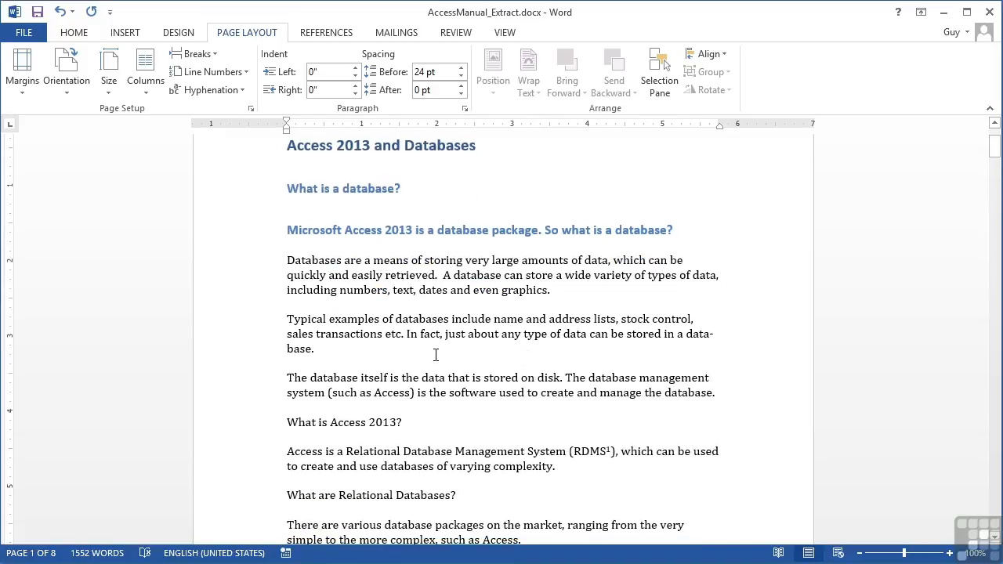
scroll(436, 355, down, 9)
scroll(436, 355, down, 4)
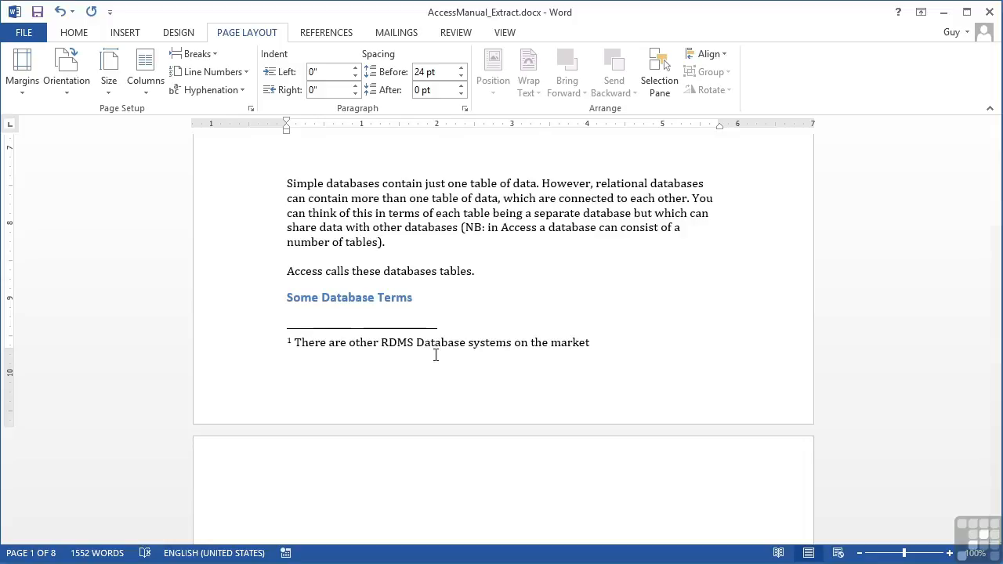
click(242, 93)
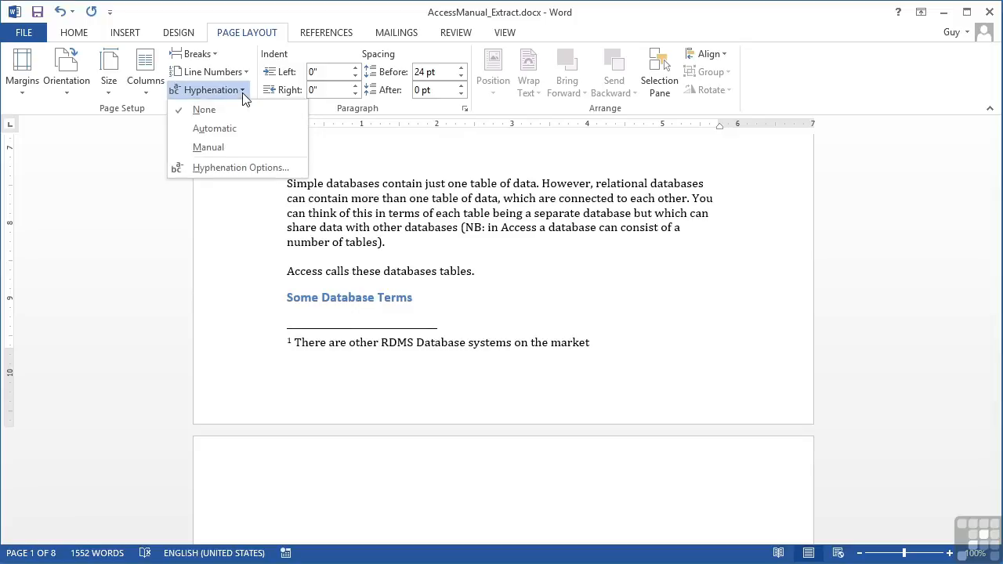